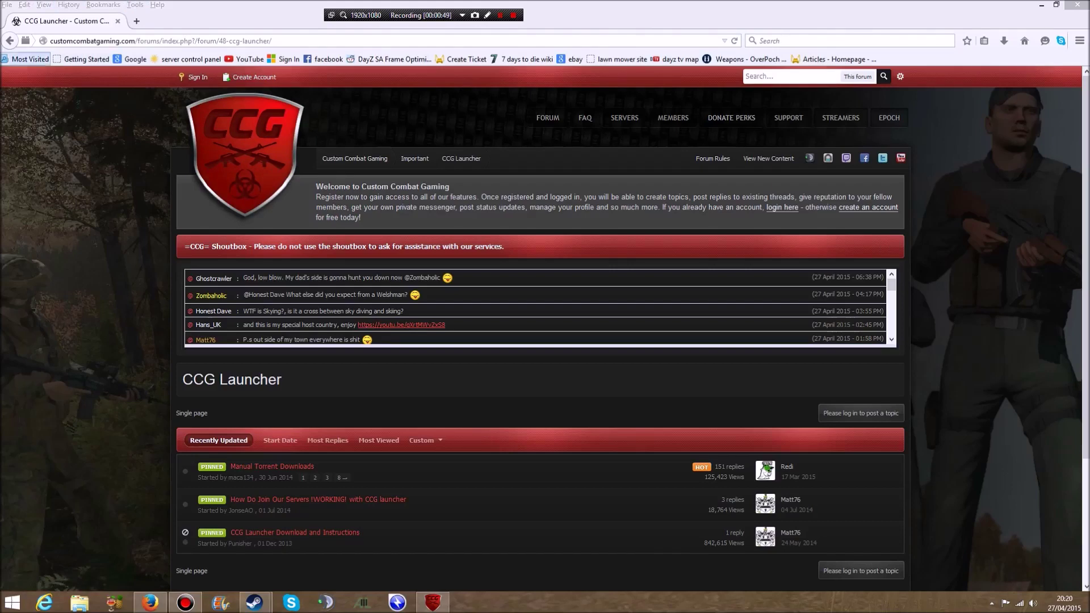
# Step: Switch back to the search results page in Firefox
pyautogui.hotkey('alt', 'Tab')
# Step: Open the CCG Launcher Download and Instructions topic, scroll its first post, and bring the launcher forward
pyautogui.hotkey('alt', 'Left')
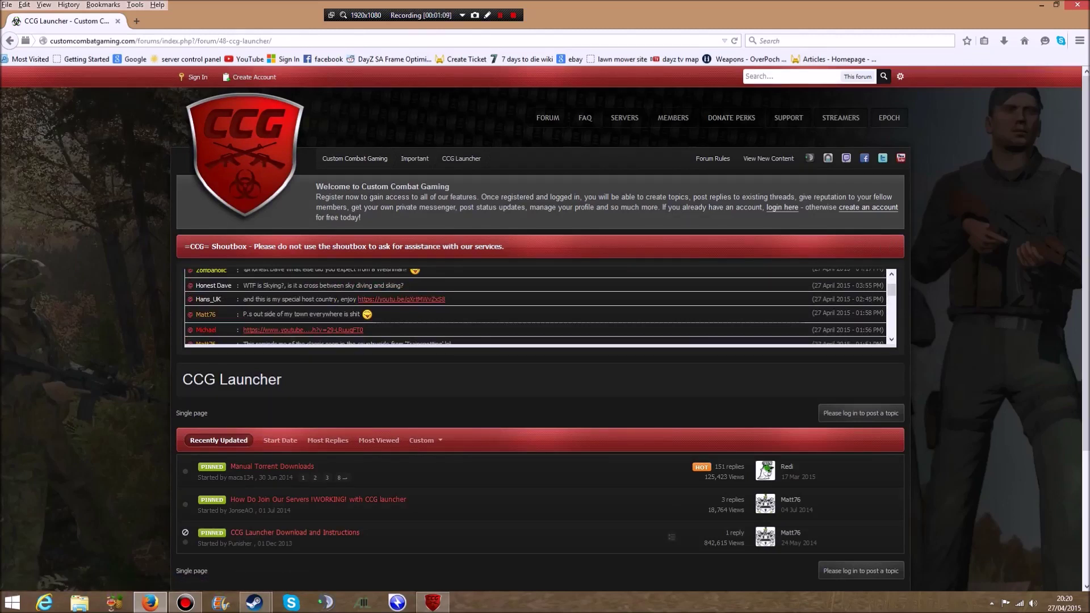
pyautogui.click(294, 533)
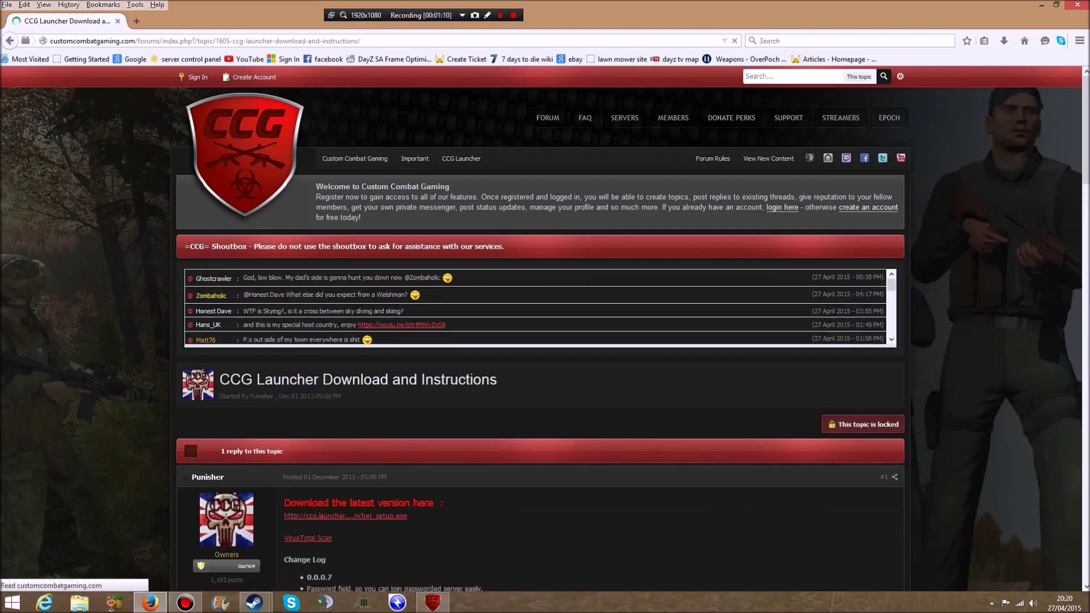
pyautogui.scroll(-3, 539, 341)
pyautogui.scroll(-3, 540, 341)
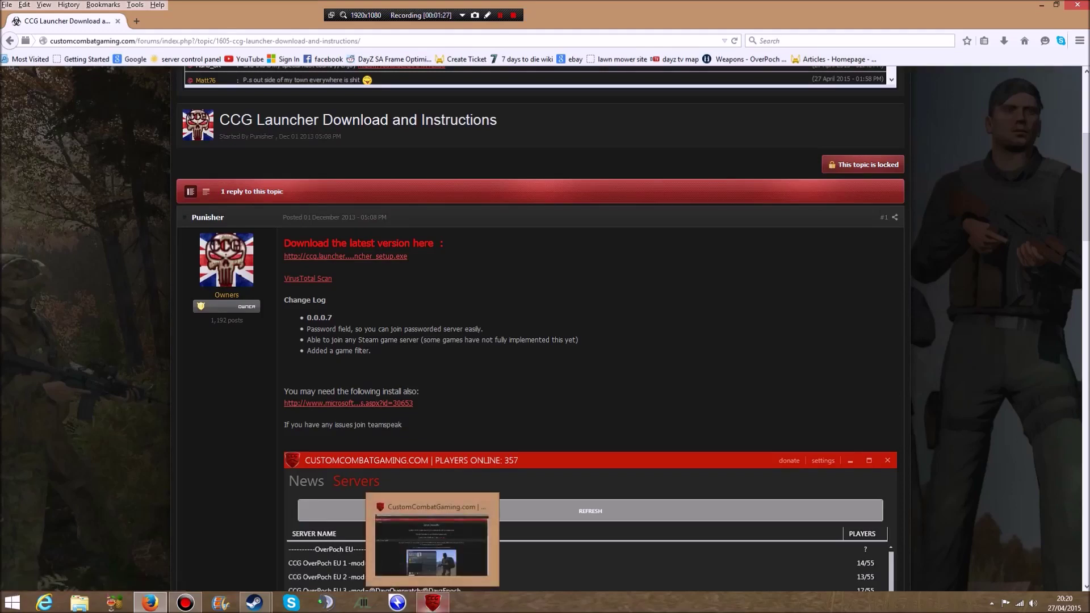
pyautogui.click(432, 603)
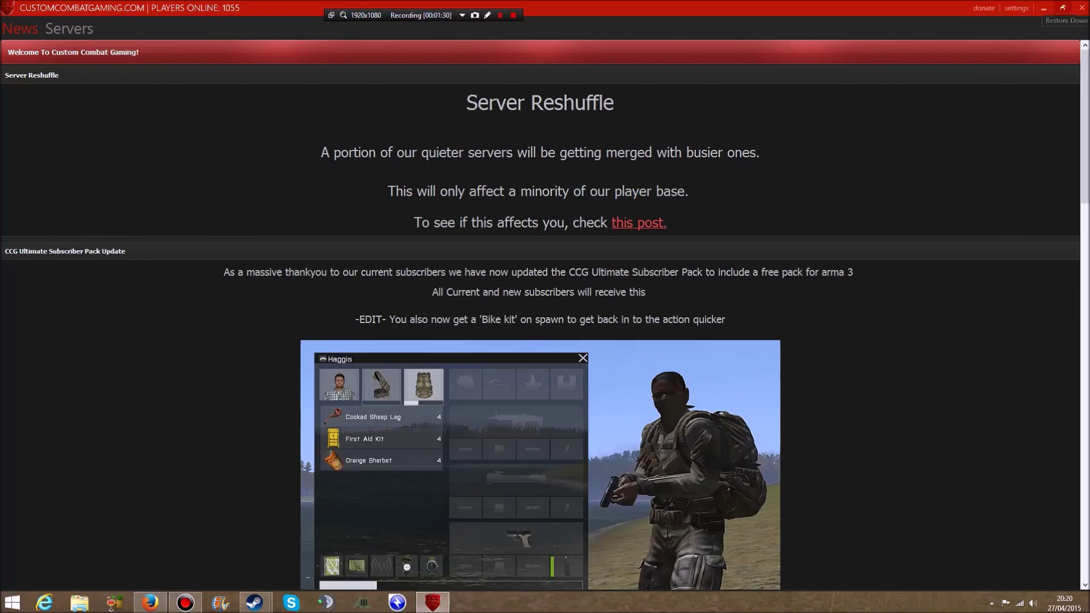
# Step: Restore, reposition and re-maximize the CCG Launcher window
pyautogui.click(1063, 8)
pyautogui.moveTo(574, 116); pyautogui.dragTo(826, 106)
pyautogui.click(831, 105)
# Step: Filter the Servers list to ARMA3 and select the CCG OP 1 - Altis server
pyautogui.click(69, 28)
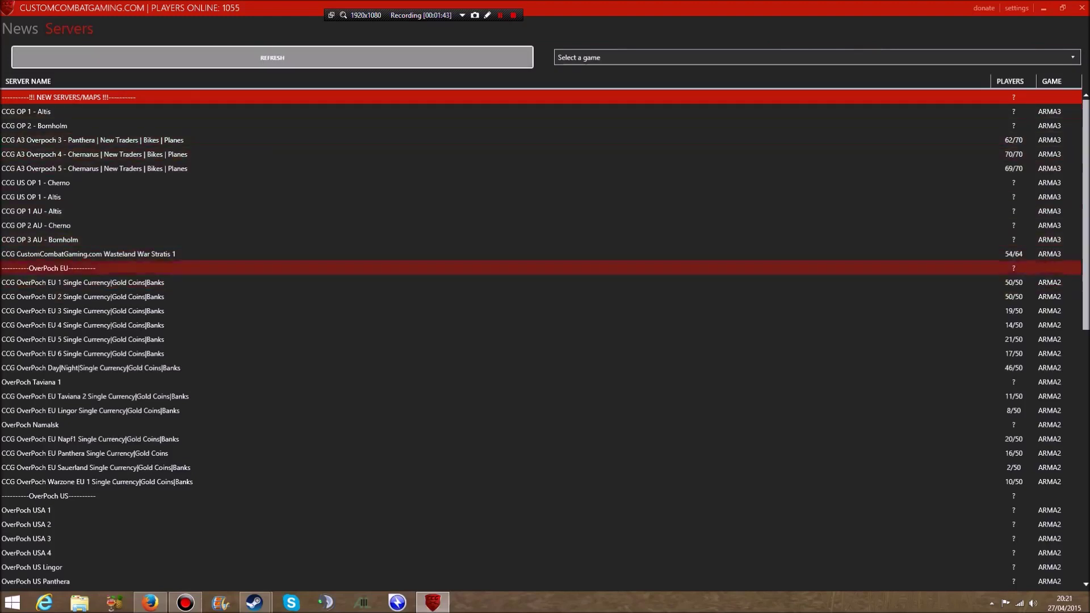
pyautogui.click(818, 57)
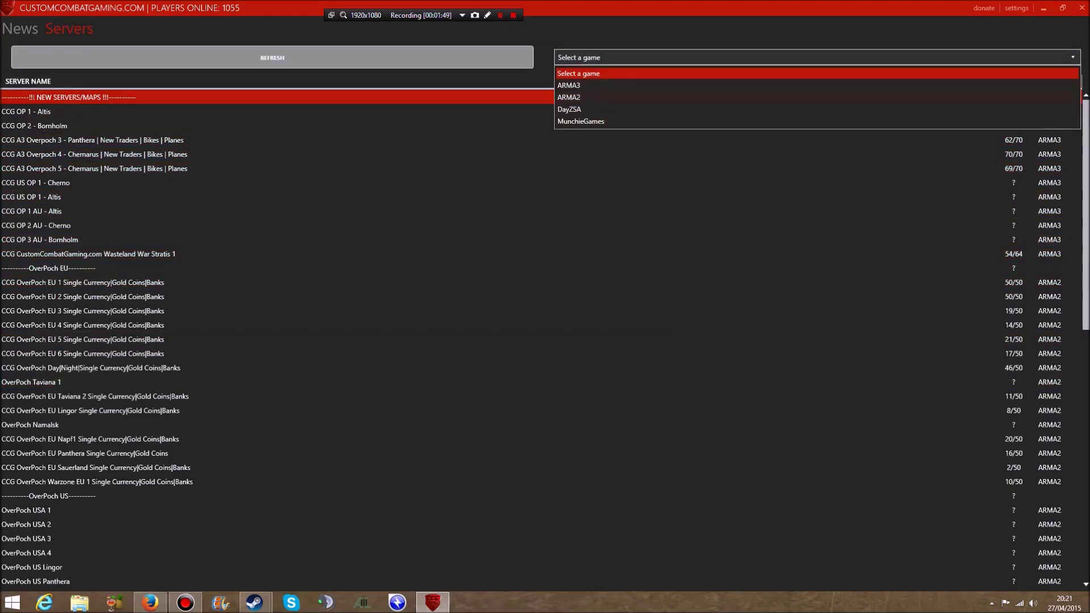
pyautogui.press('Escape')
pyautogui.press('Down')
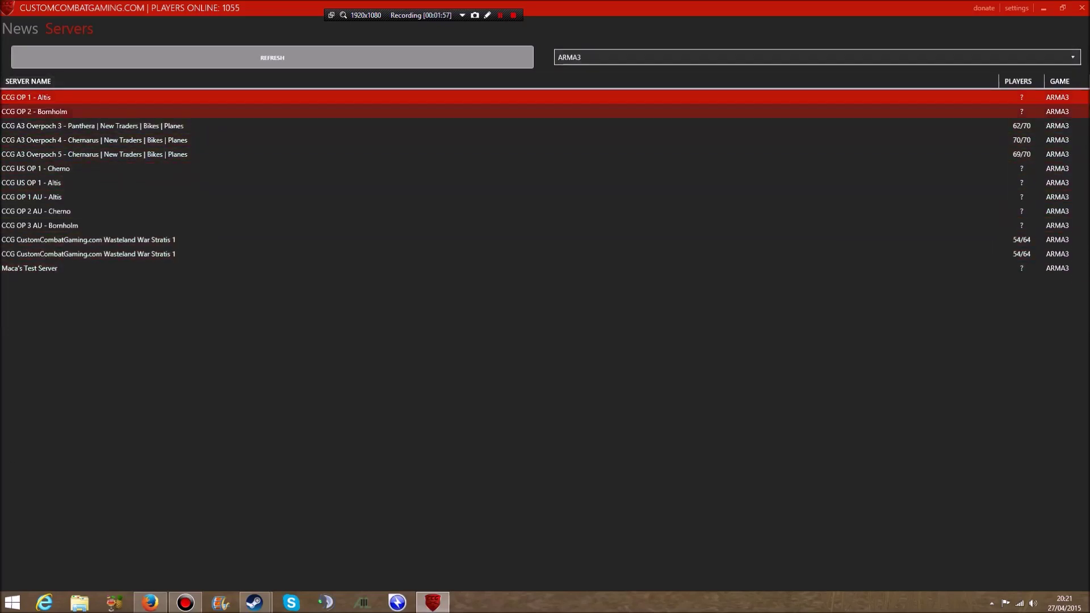
pyautogui.click(114, 97)
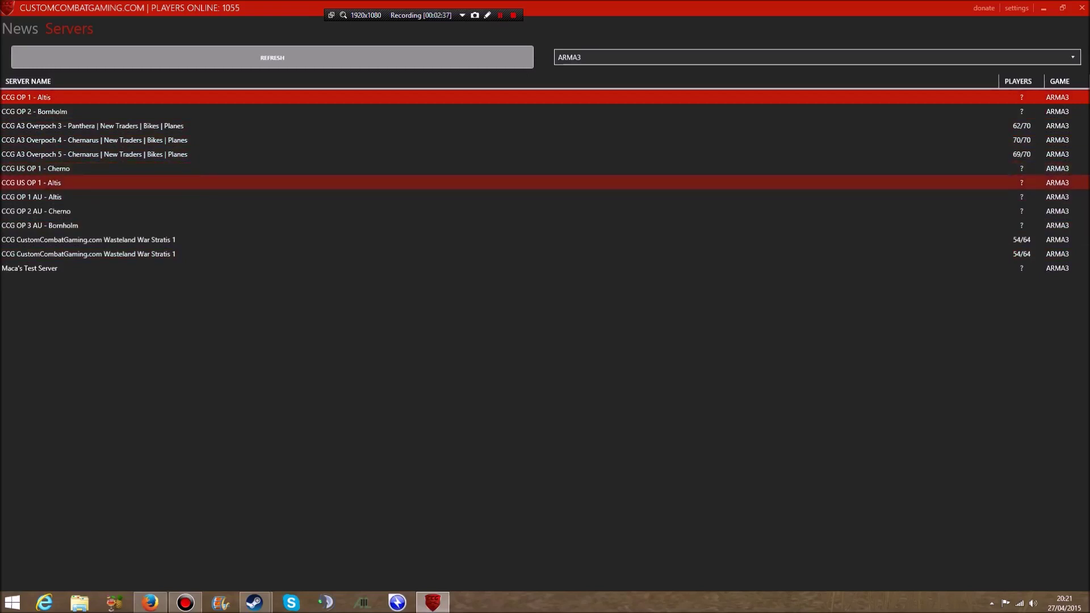
# Step: View details for CCG US OP 1 - Altis, then for CCG A3 Overpoch 5 - Chernarus
pyautogui.click(54, 182)
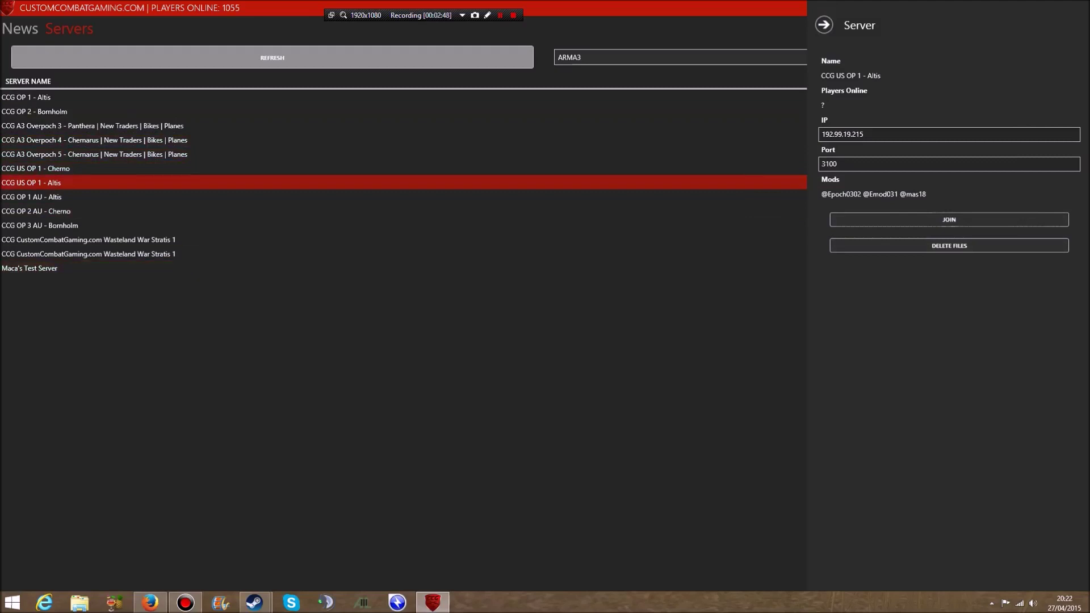
pyautogui.click(90, 154)
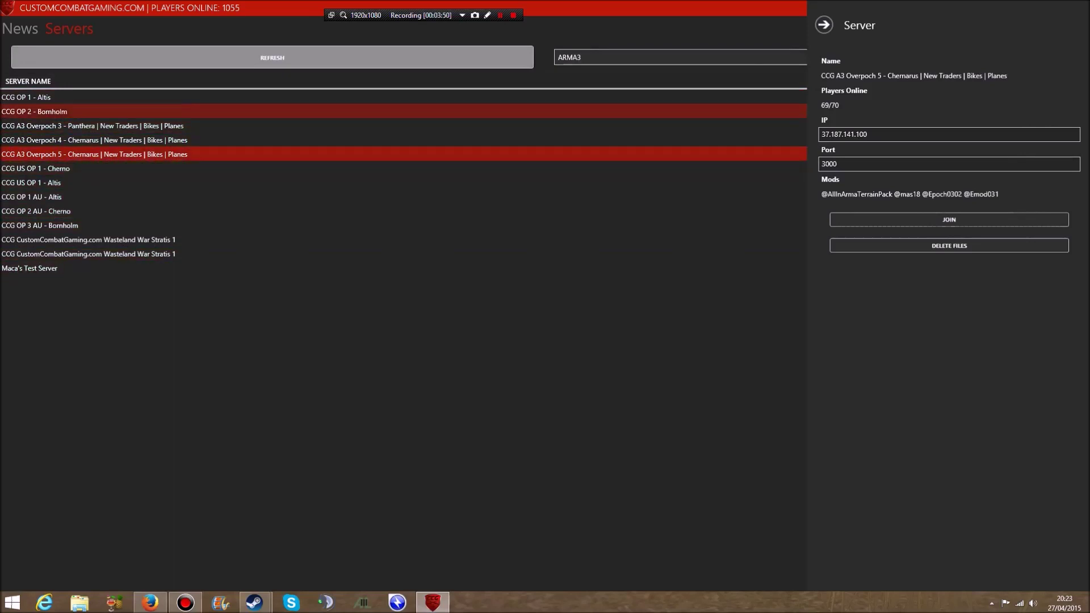
# Step: Close the server details, review the launcher settings' install paths, then close settings
pyautogui.click(823, 24)
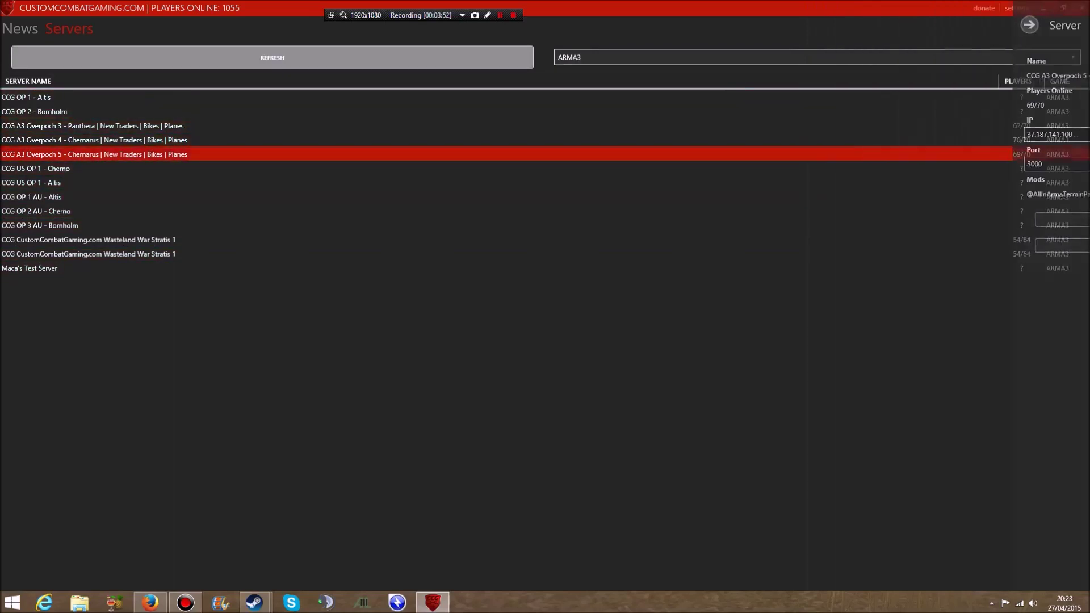
pyautogui.click(1017, 8)
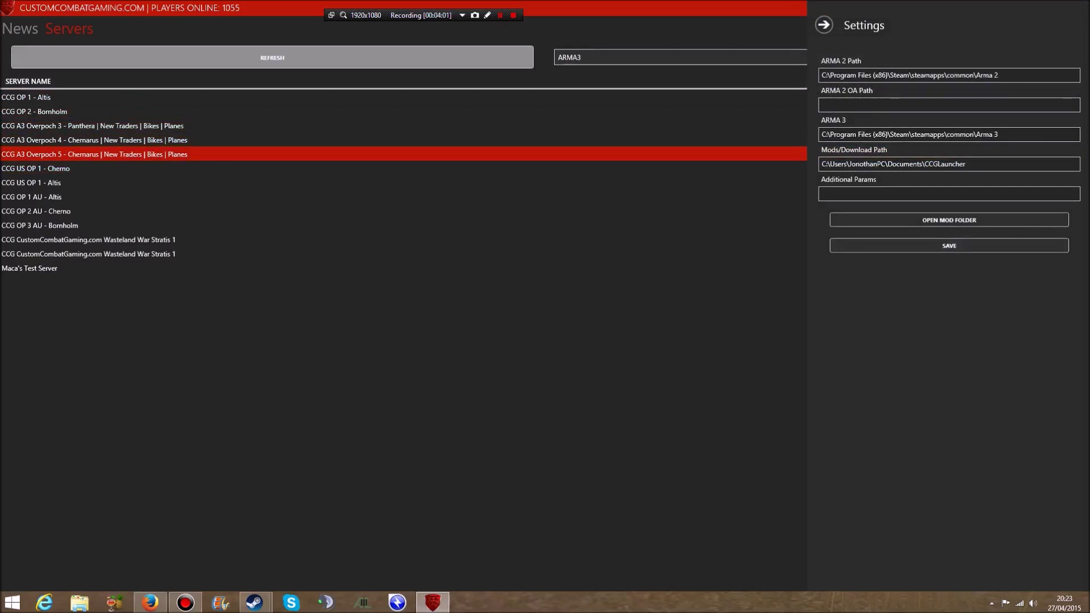
pyautogui.click(824, 25)
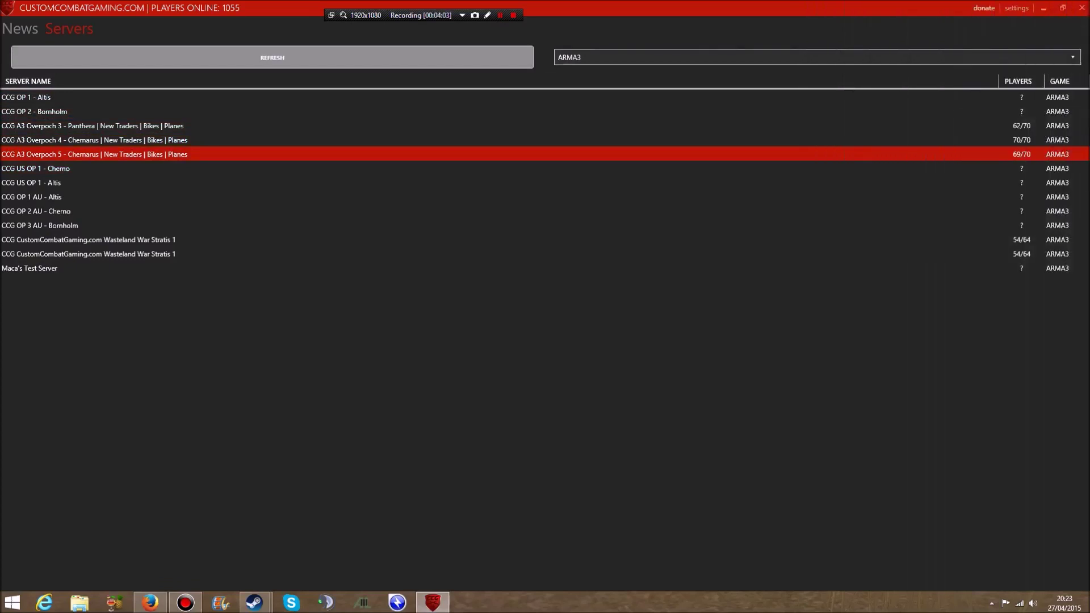
# Step: Reopen settings, select the ARMA 3 path text, then close settings and the launcher
pyautogui.click(1017, 7)
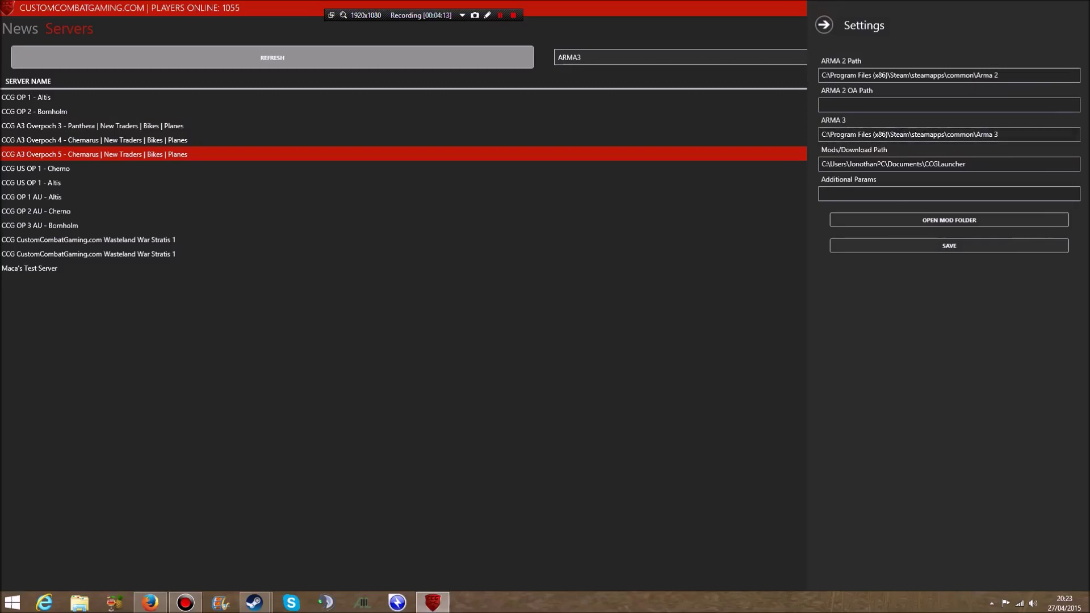
pyautogui.moveTo(1001, 134); pyautogui.dragTo(821, 135)
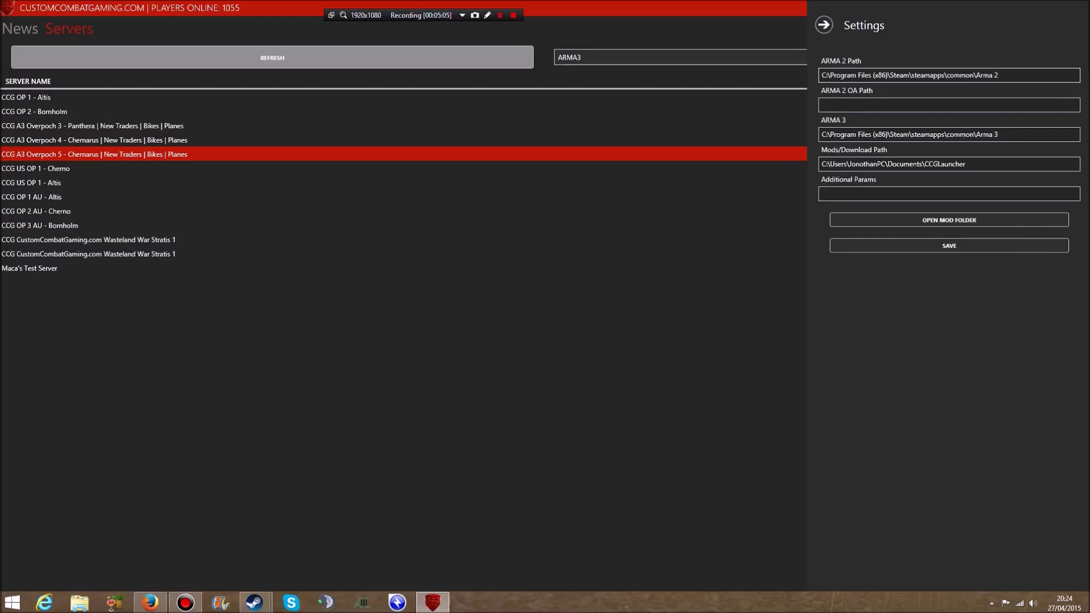
pyautogui.click(824, 24)
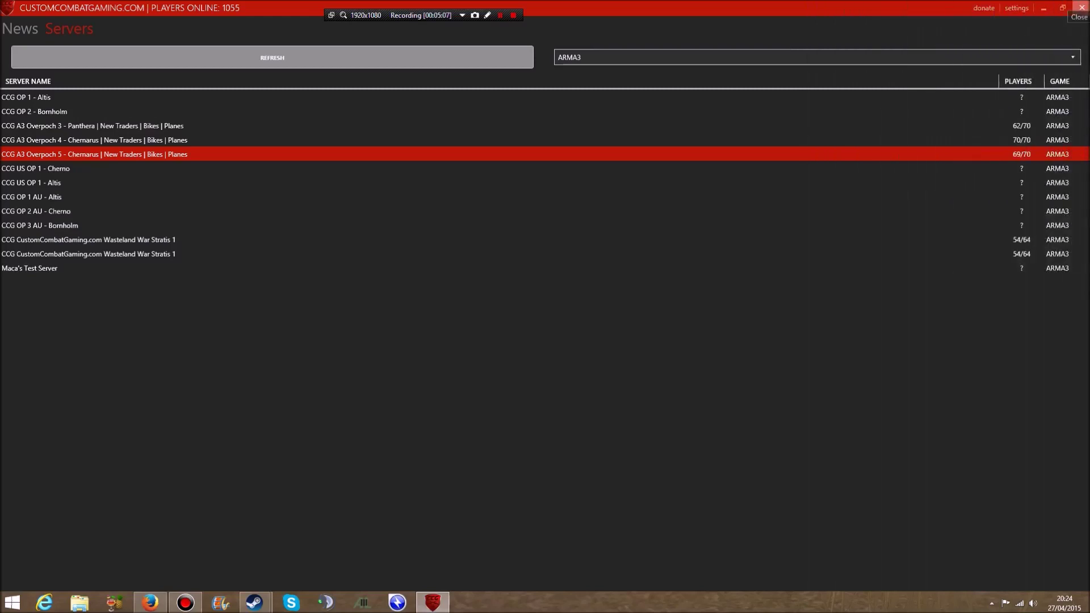
pyautogui.click(1082, 8)
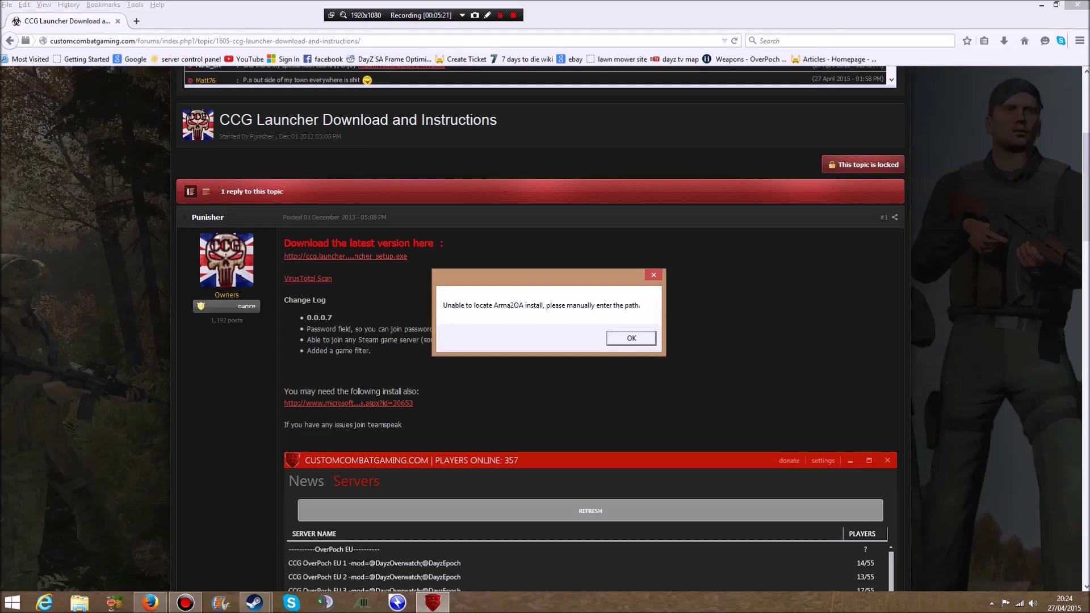
# Step: Dismiss the Arma2OA not-found warning and open settings in the relaunched launcher
pyautogui.click(631, 338)
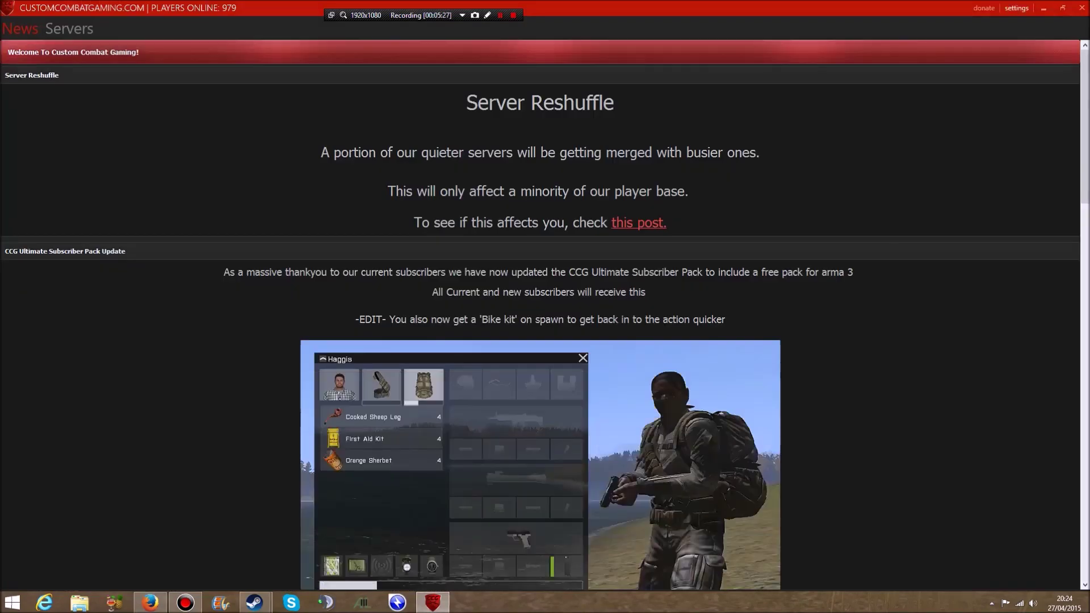
pyautogui.click(1016, 8)
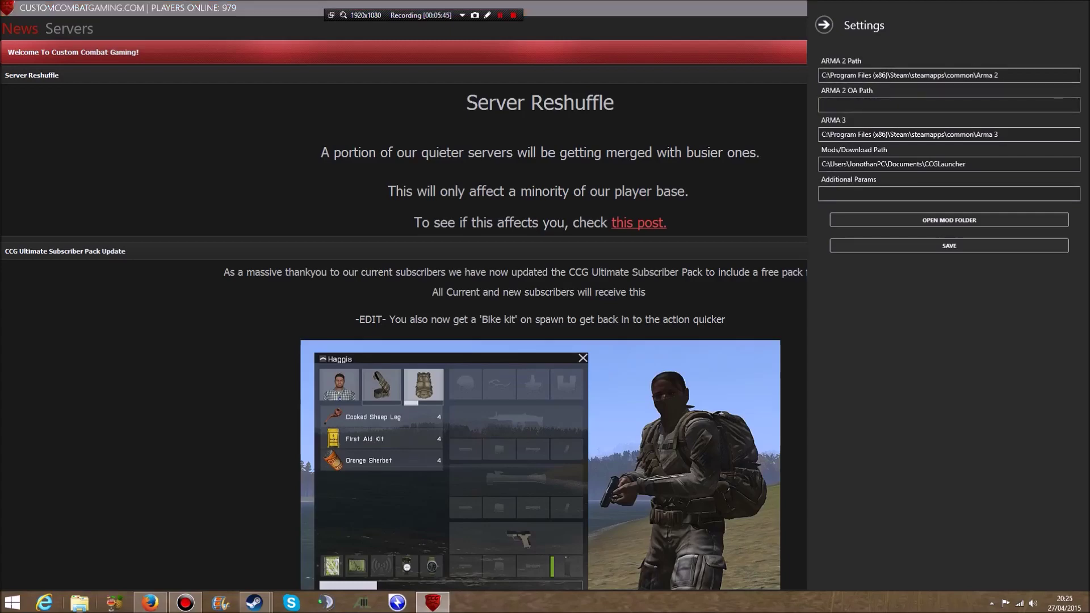
# Step: Browse File Explorer to C:\Program Files (x86)\Steam\steamapps\common\Arma 2 Operation Arrowhead
pyautogui.press('super+e')
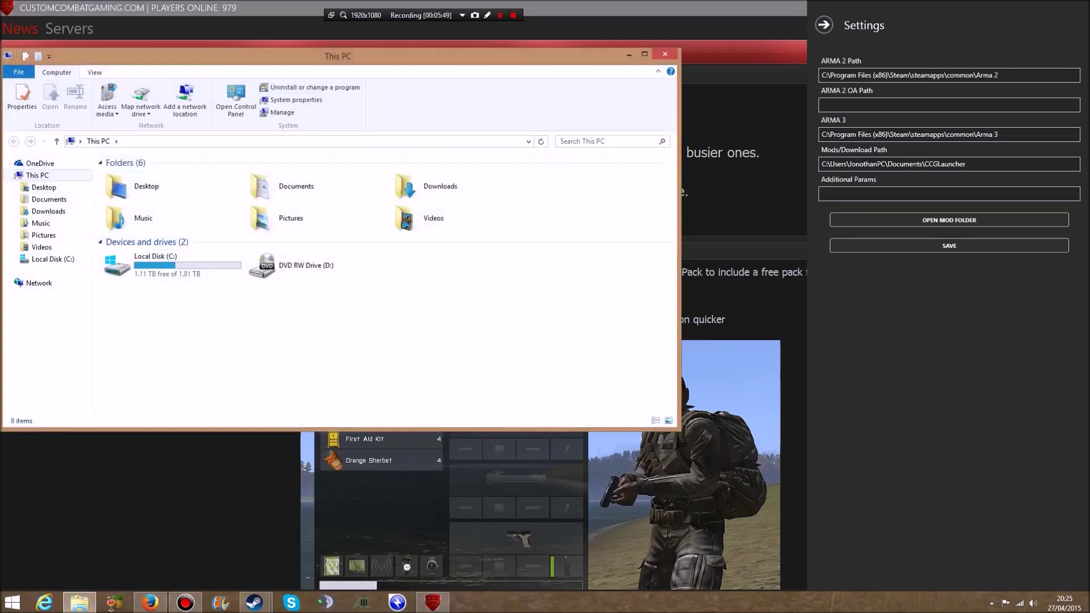
pyautogui.doubleClick(170, 265)
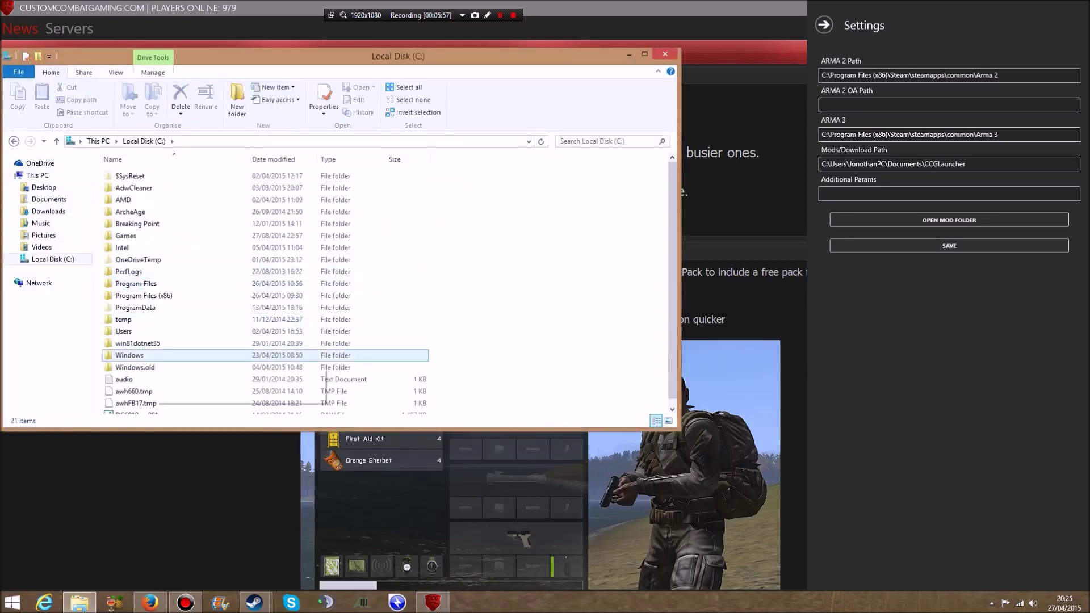
pyautogui.doubleClick(165, 295)
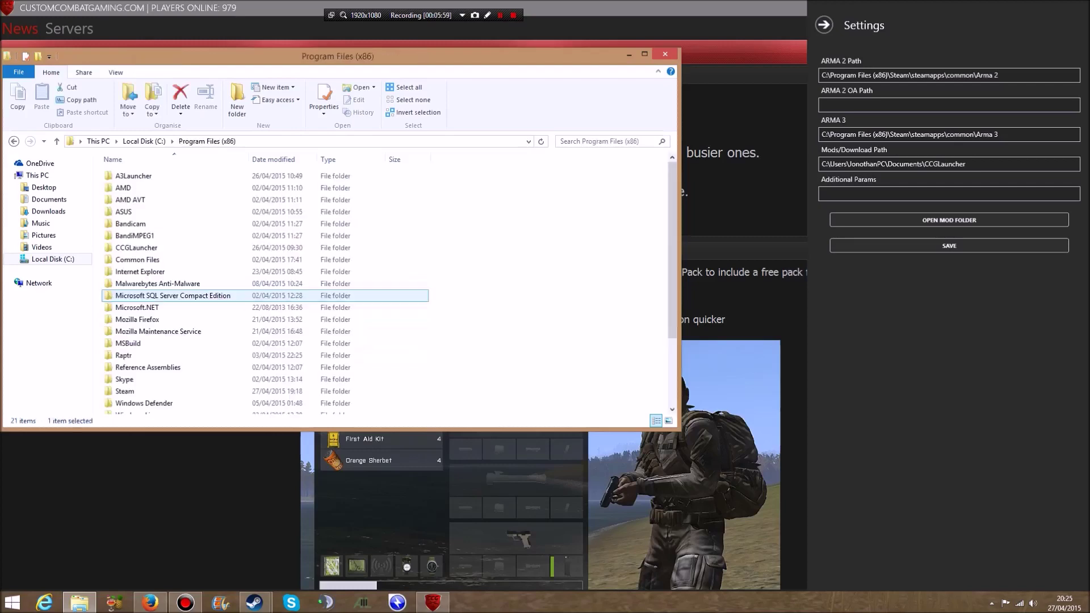
pyautogui.scroll(-3, 170, 308)
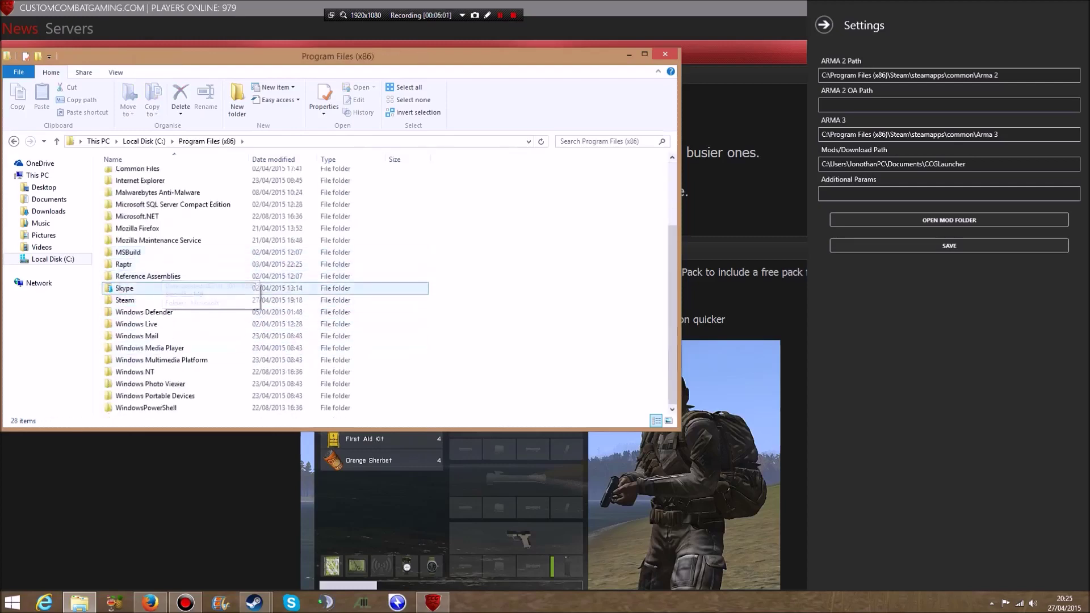
pyautogui.click(198, 300)
pyautogui.doubleClick(198, 300)
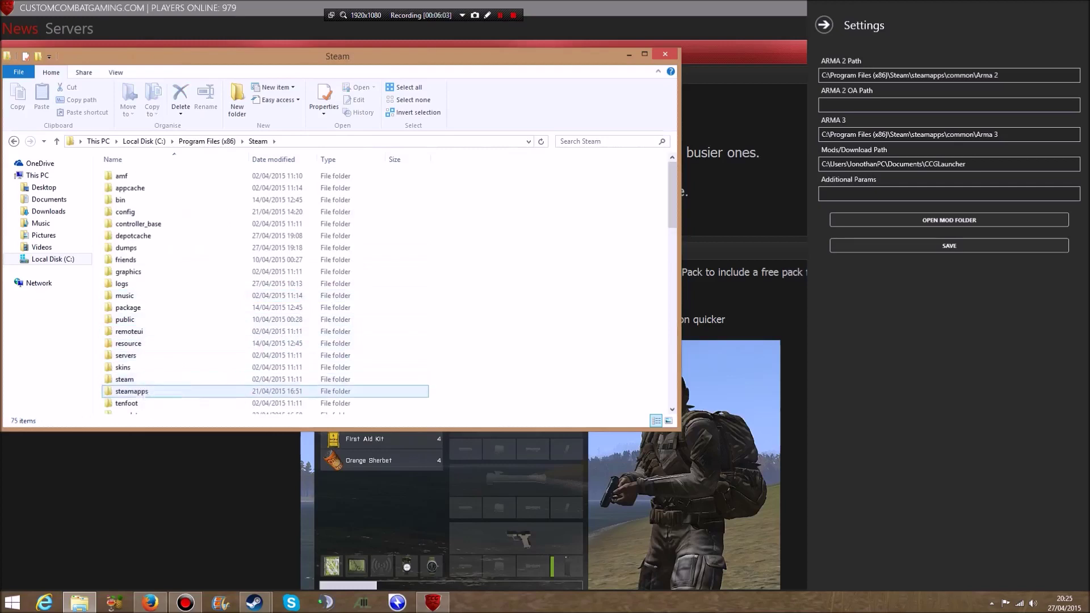
pyautogui.doubleClick(148, 404)
pyautogui.doubleClick(131, 176)
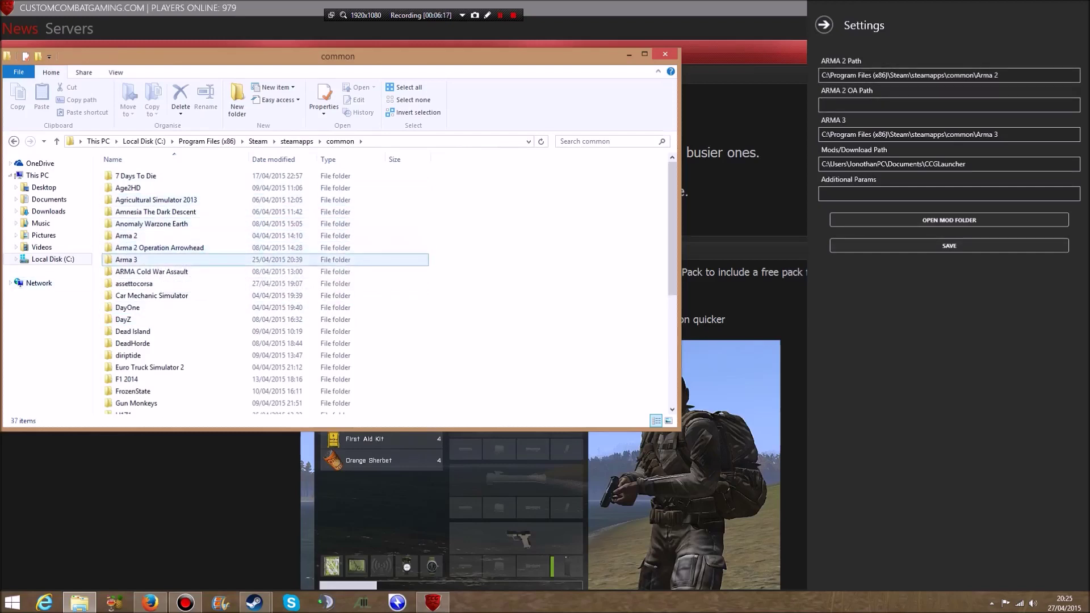
pyautogui.doubleClick(159, 247)
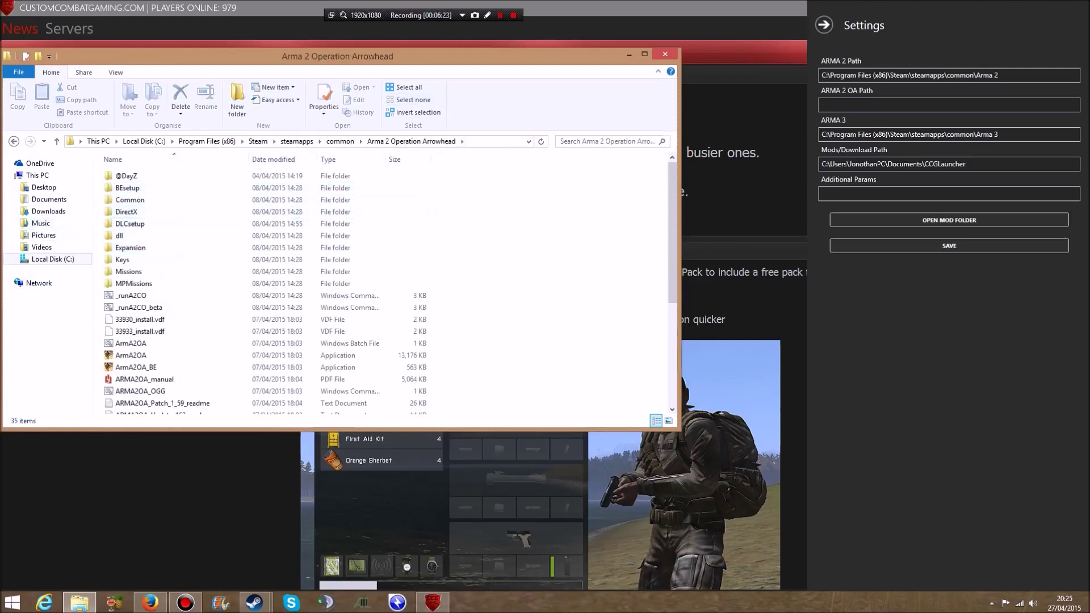
# Step: Copy the Arma 2 Operation Arrowhead folder path from the Explorer address bar
pyautogui.moveTo(400, 187); pyautogui.dragTo(400, 211)
pyautogui.rightClick(400, 211)
pyautogui.press('Escape')
pyautogui.click(449, 141)
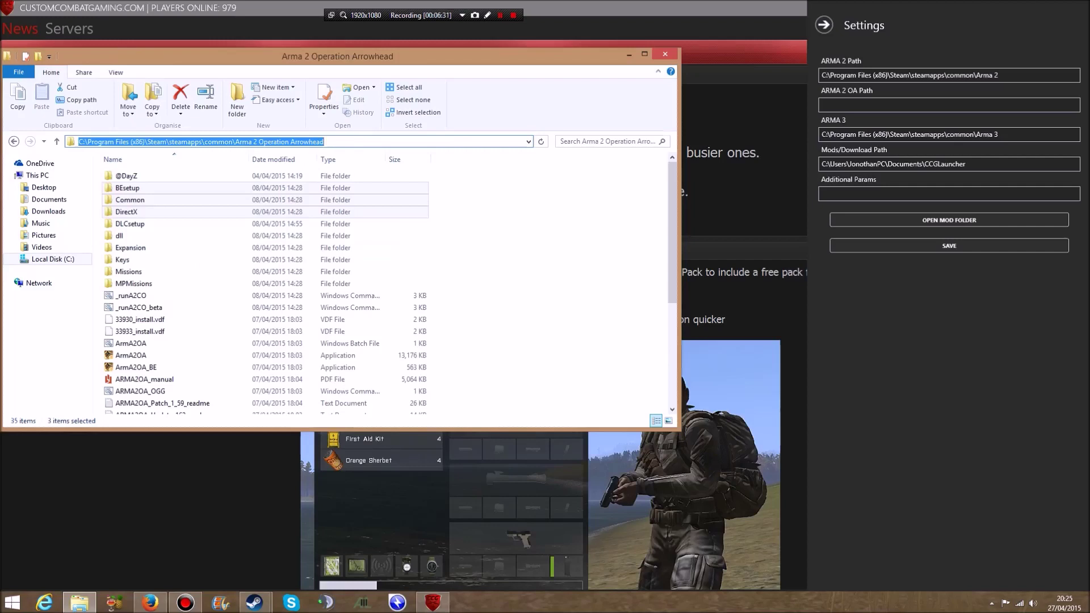
pyautogui.rightClick(417, 143)
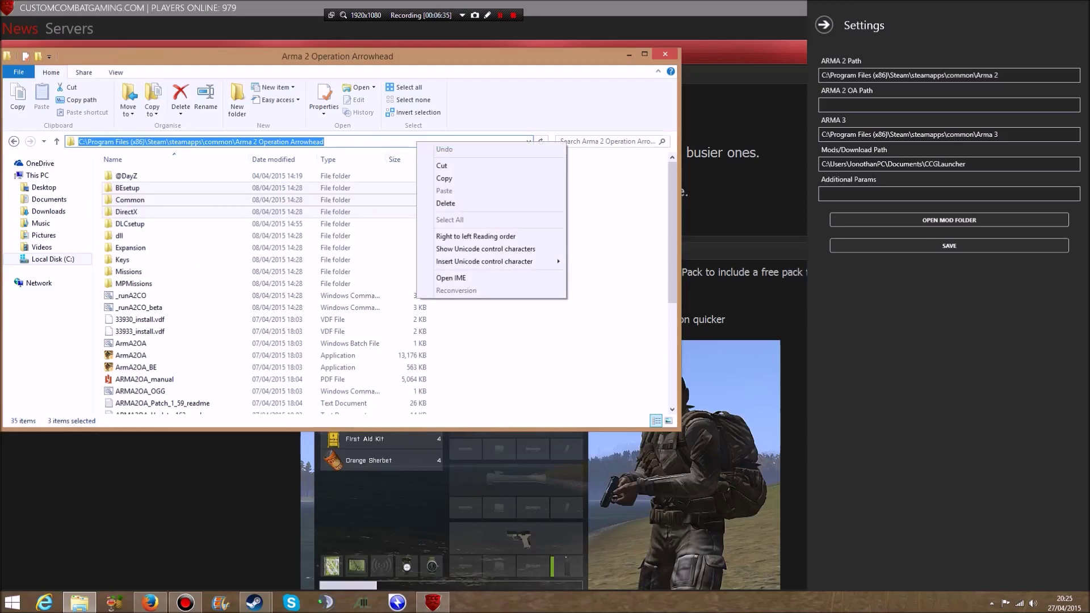
pyautogui.click(444, 178)
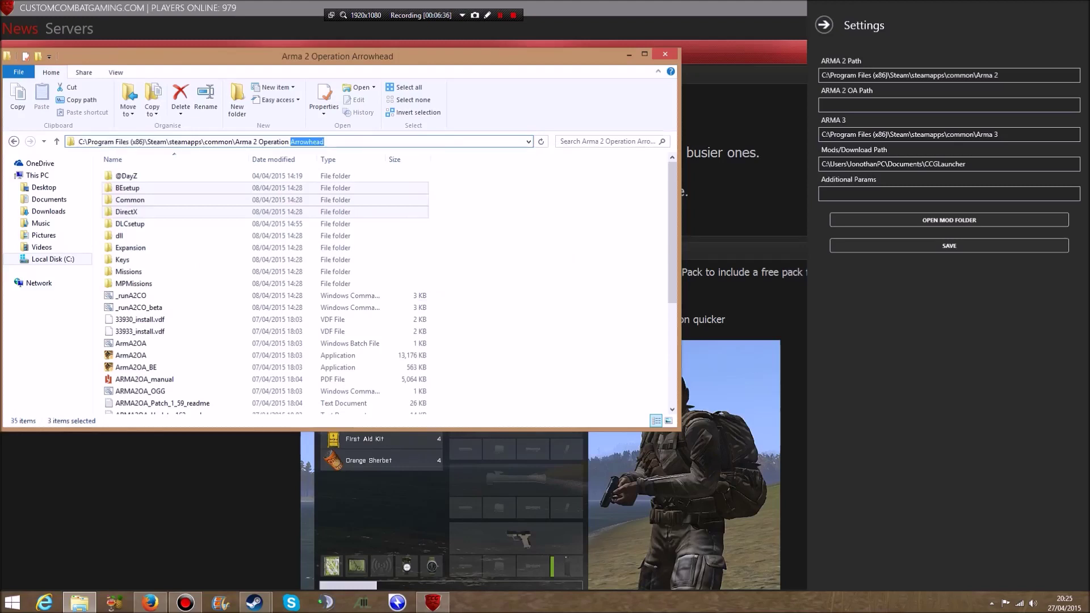
pyautogui.moveTo(325, 142); pyautogui.dragTo(78, 142)
pyautogui.press('super+c')
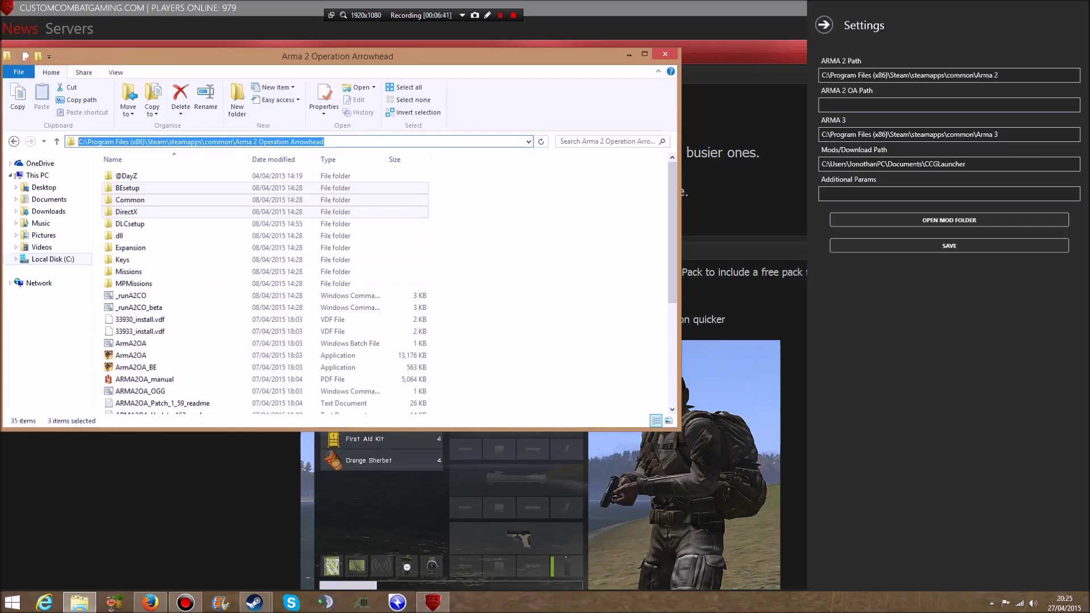
pyautogui.rightClick(355, 143)
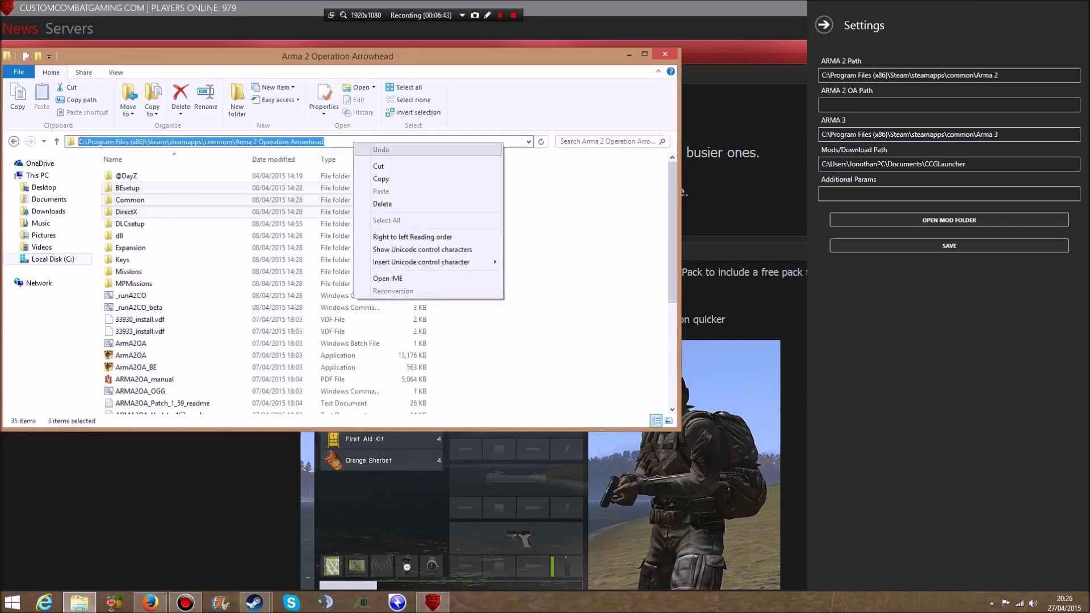
pyautogui.click(380, 179)
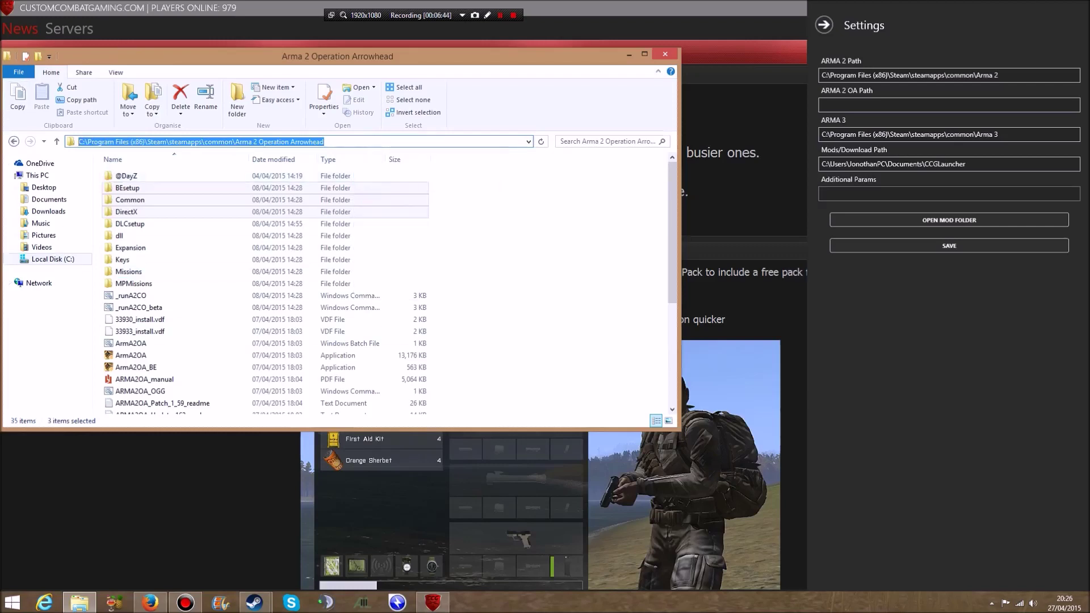
# Step: Close Explorer and paste the Arrowhead folder path into the launcher's ARMA 2 OA Path field
pyautogui.click(665, 53)
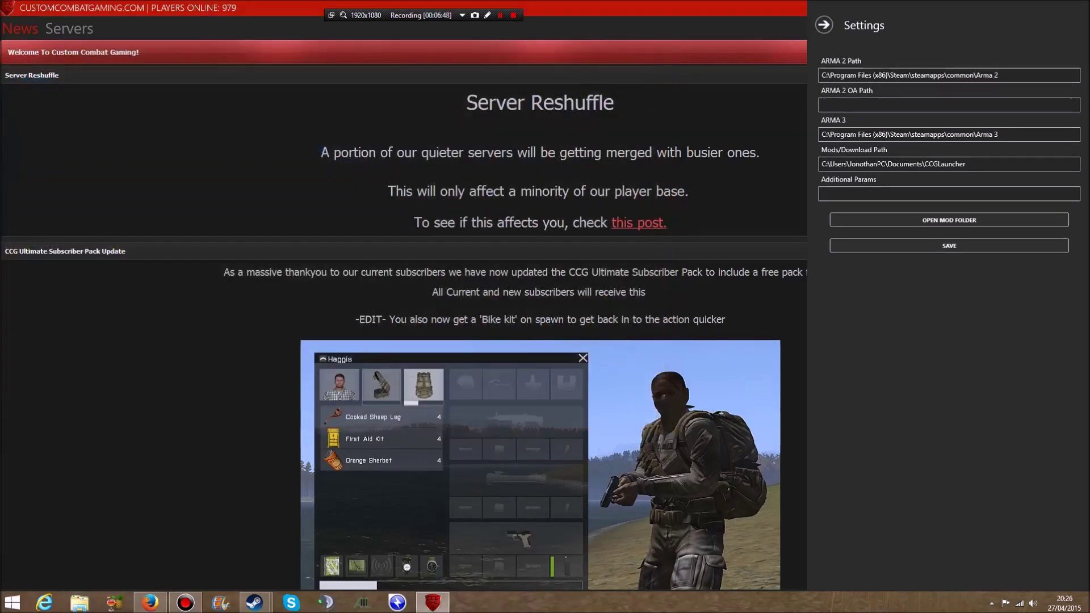
pyautogui.press('Escape')
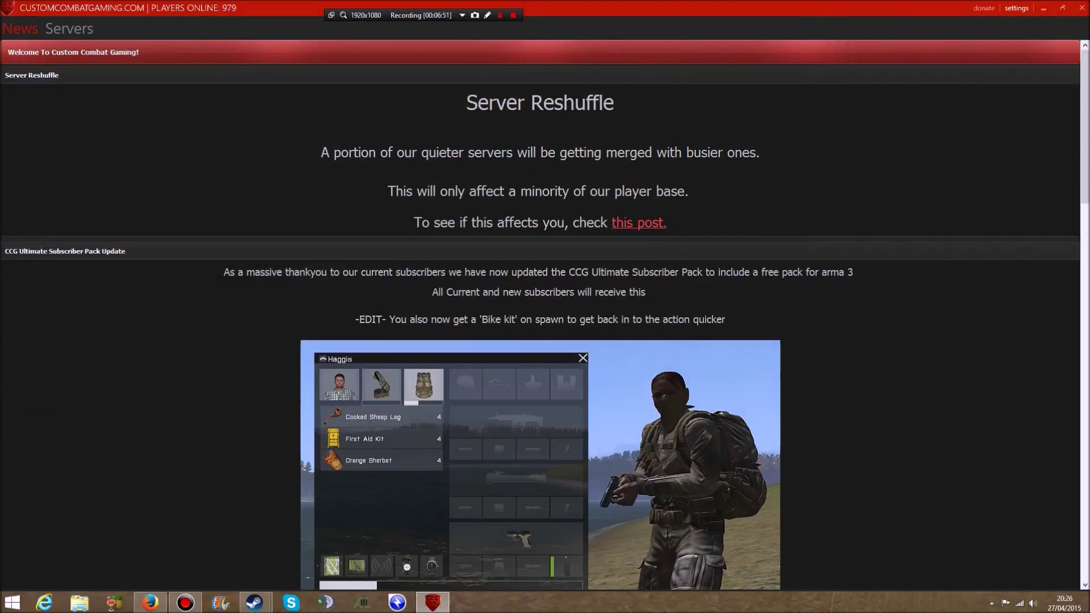
pyautogui.click(1016, 8)
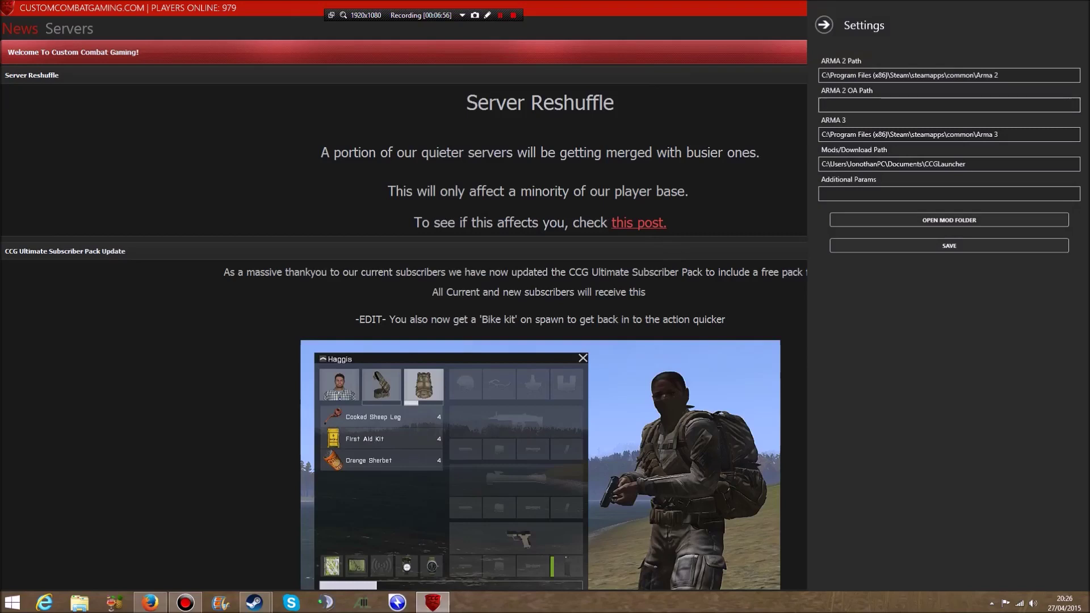
pyautogui.click(943, 104)
pyautogui.rightClick(834, 104)
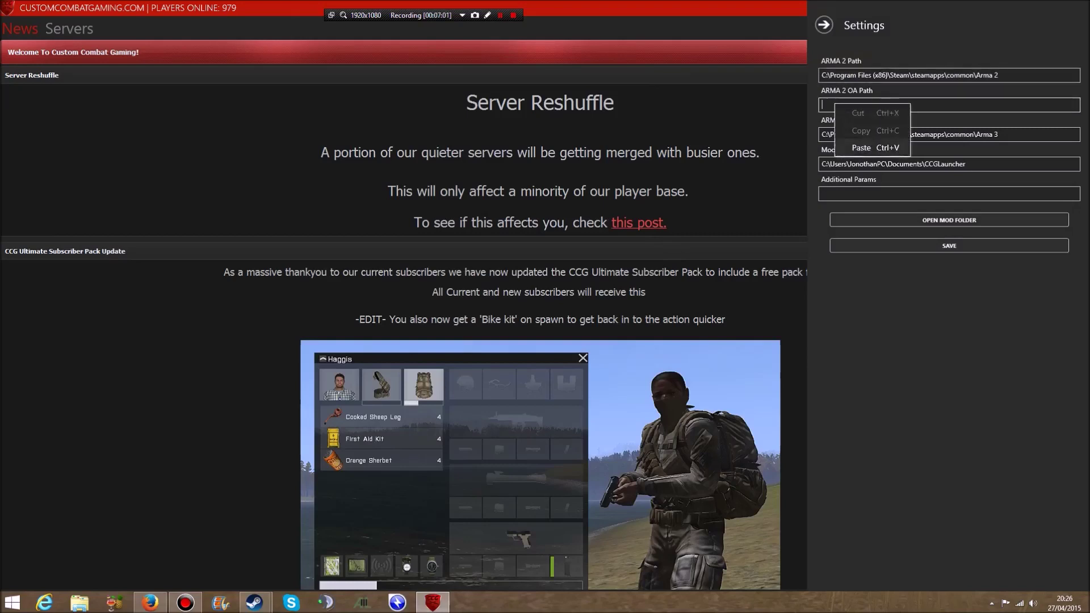
pyautogui.click(861, 148)
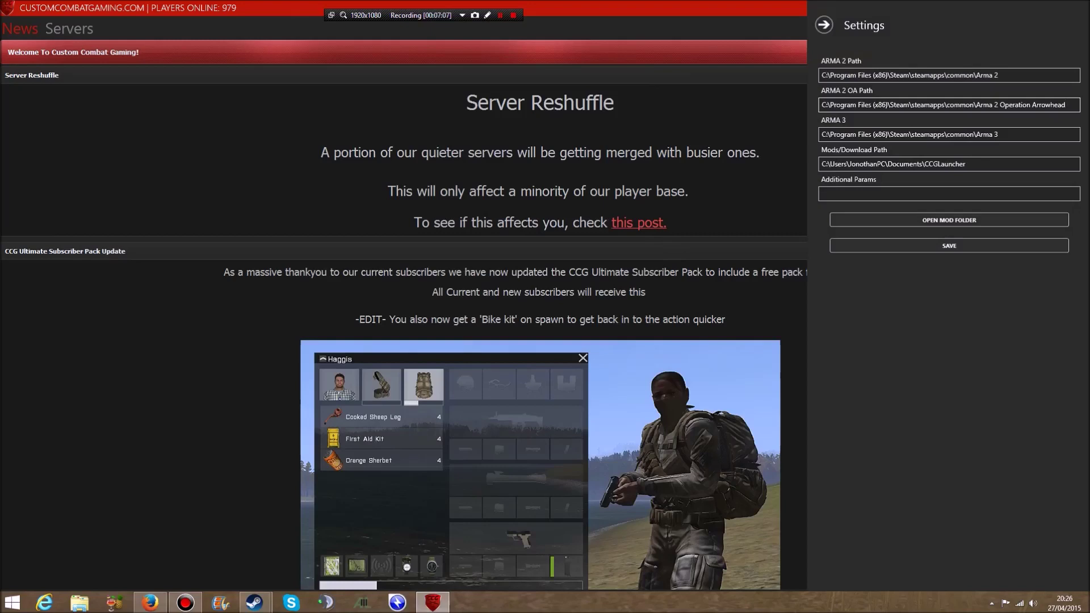
# Step: Close and reopen settings to confirm the path, then open the launcher's mod download folder
pyautogui.click(950, 245)
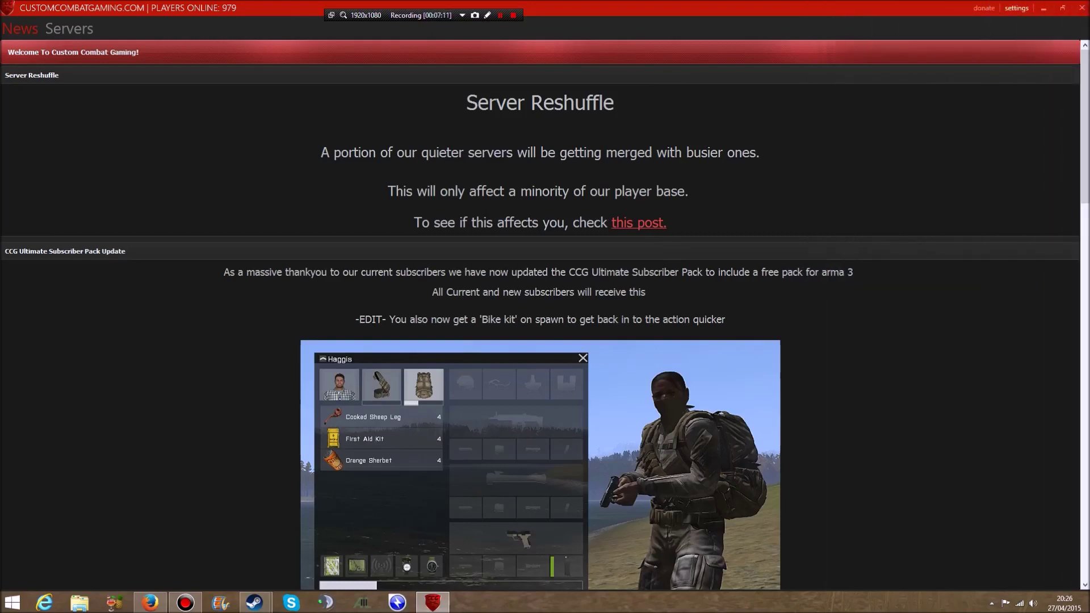
pyautogui.click(1017, 8)
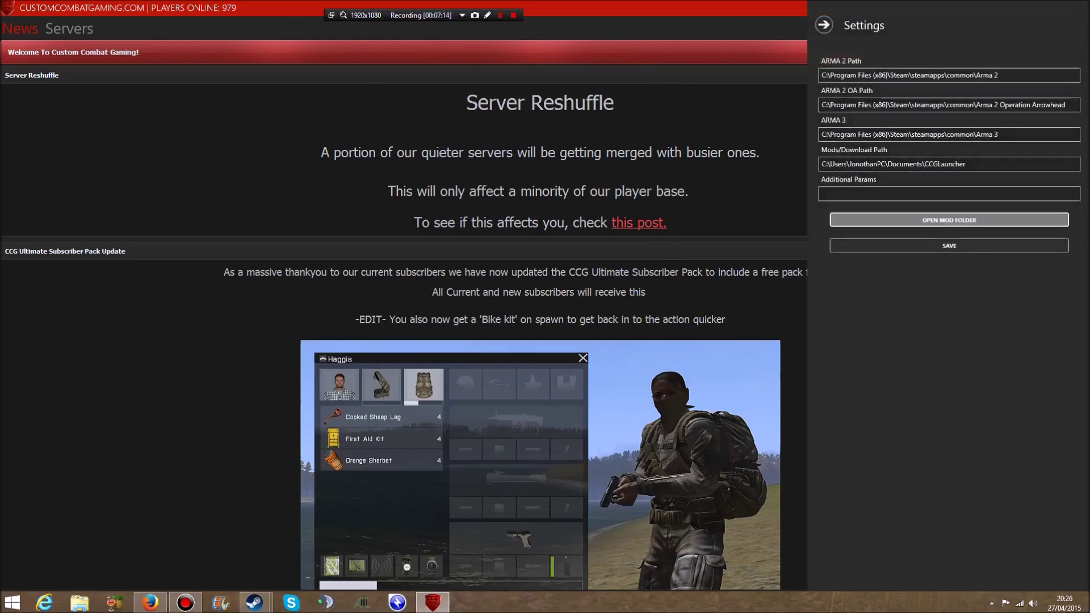
pyautogui.click(949, 219)
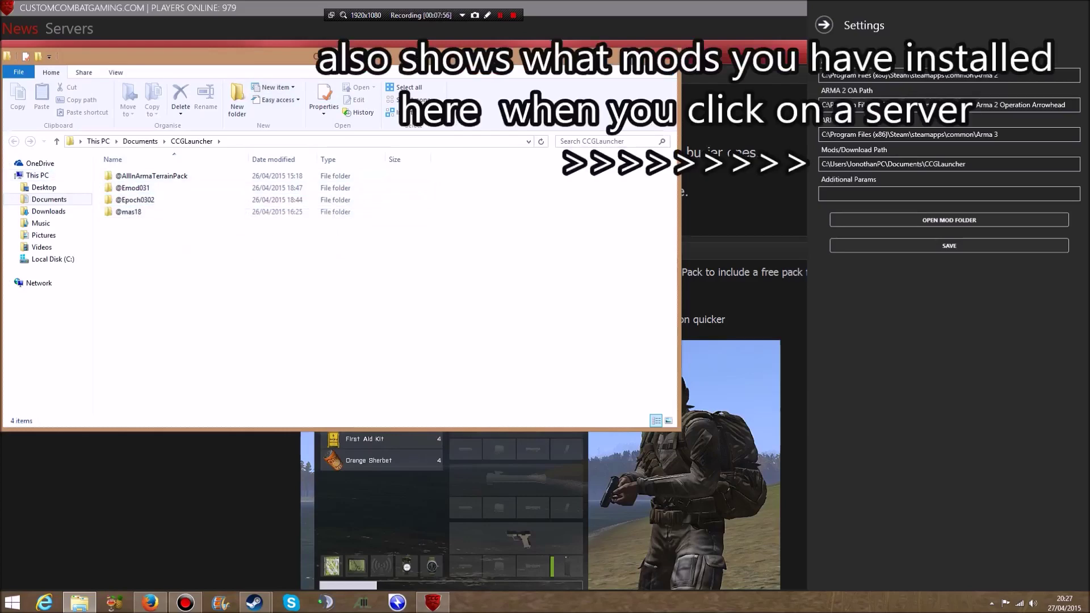
pyautogui.hotkey('alt', 'Tab')
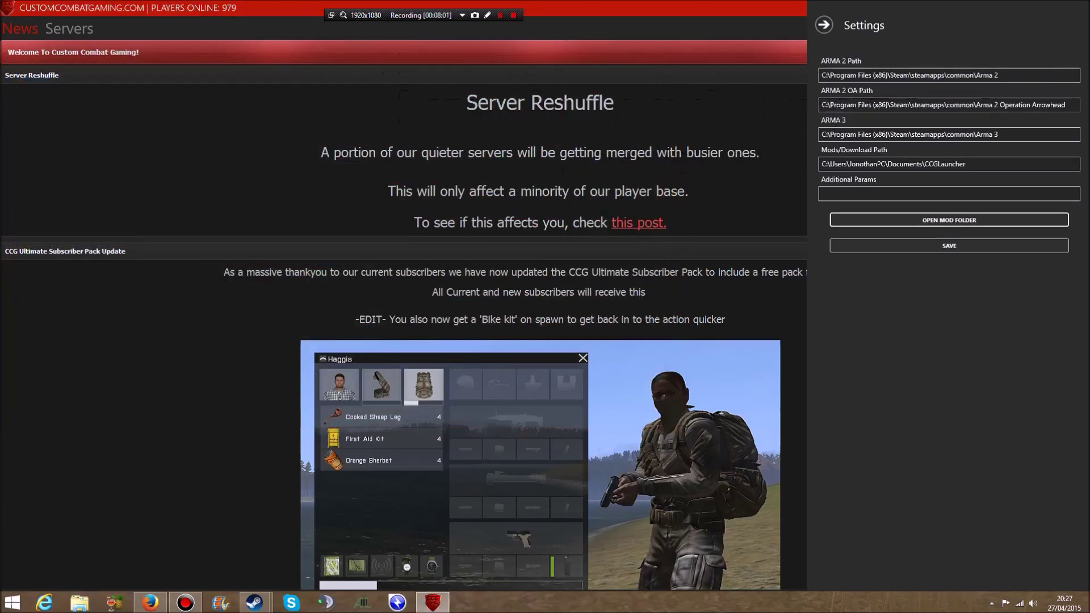
# Step: Save the ARMA game path settings, minimize and restore the launcher, then reopen Settings to verify
pyautogui.press('Tab')
pyautogui.press('Return')
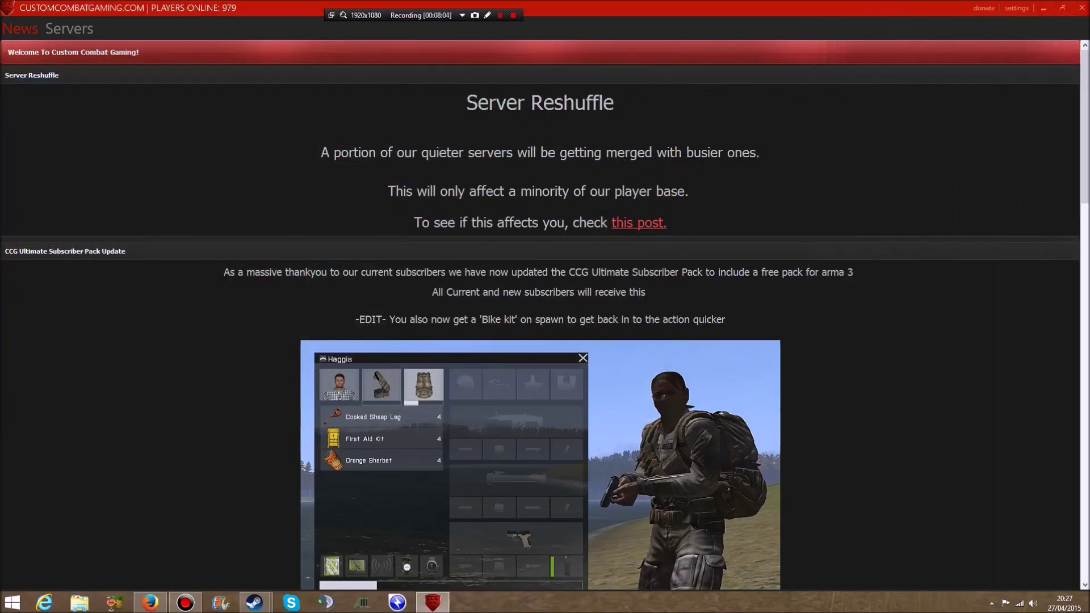
pyautogui.click(1044, 8)
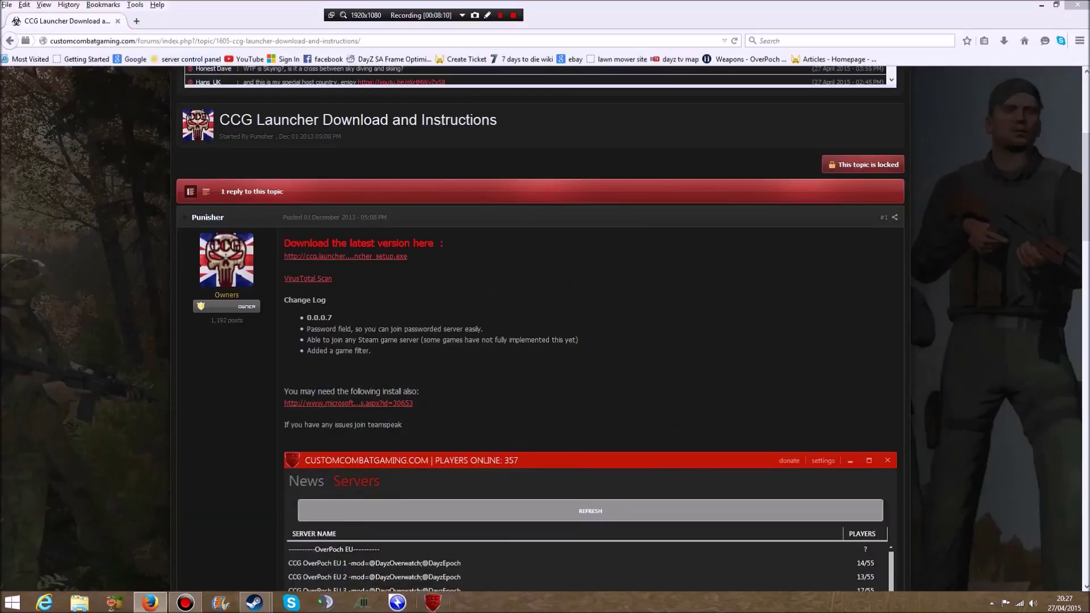
pyautogui.click(433, 602)
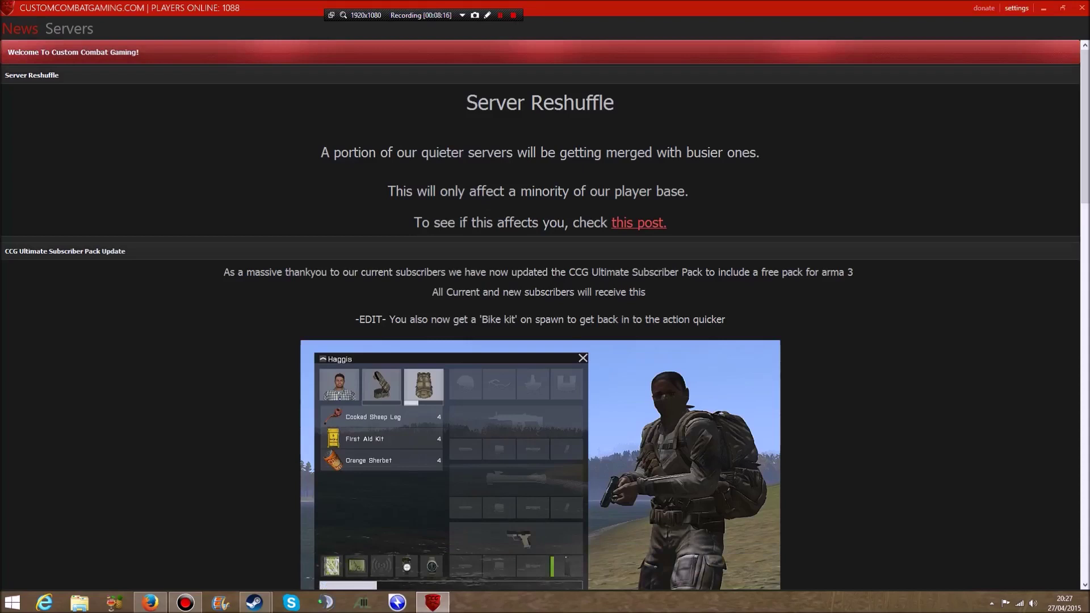
pyautogui.click(1017, 8)
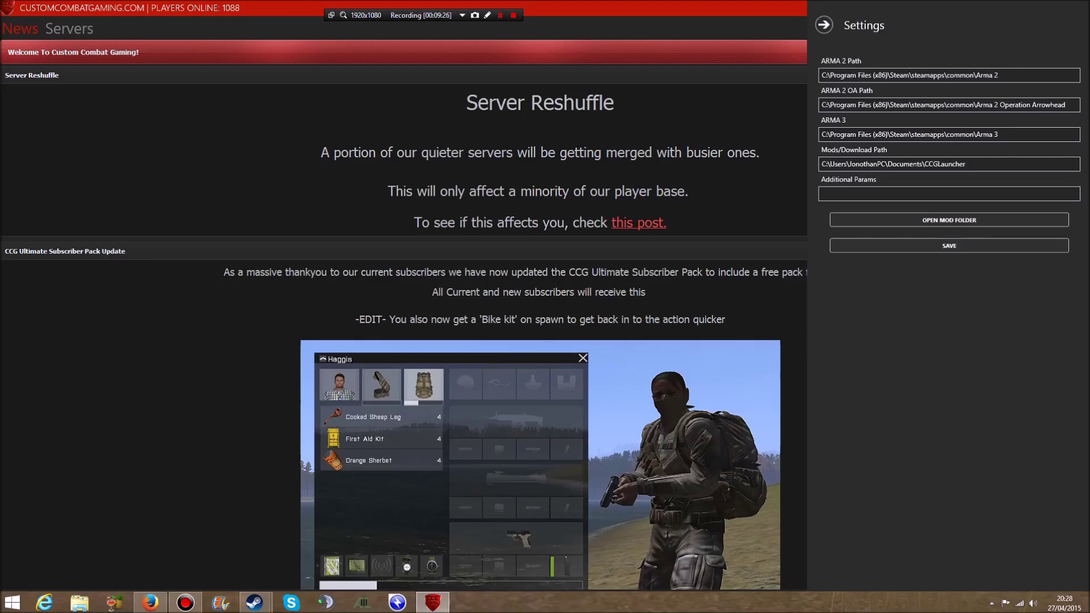
# Step: Close the Settings panel, returning to the news page with the Server Reshuffle announcement
pyautogui.press('Escape')
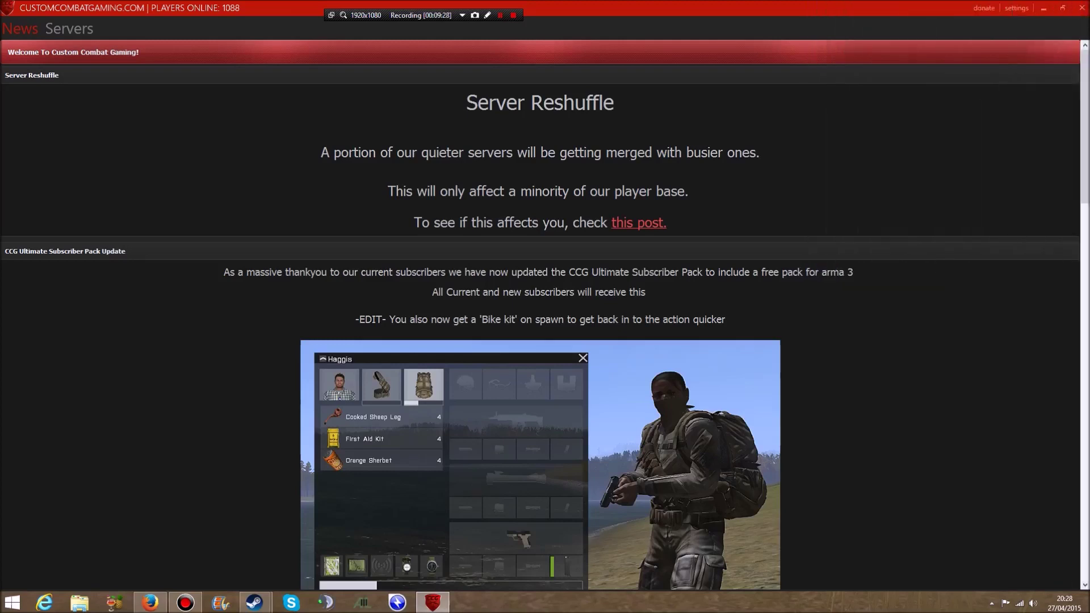